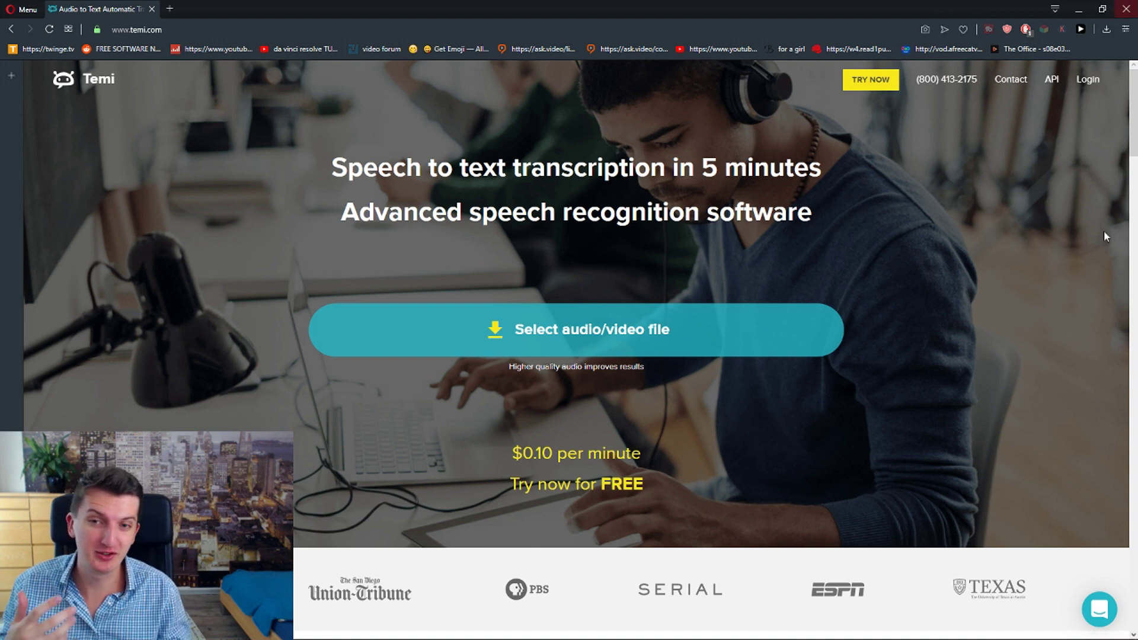
Step: Play the Reality is Gorgeous video in VLC, set volume to 80%, and pause at 00:20
scroll(442, 168, down, 1)
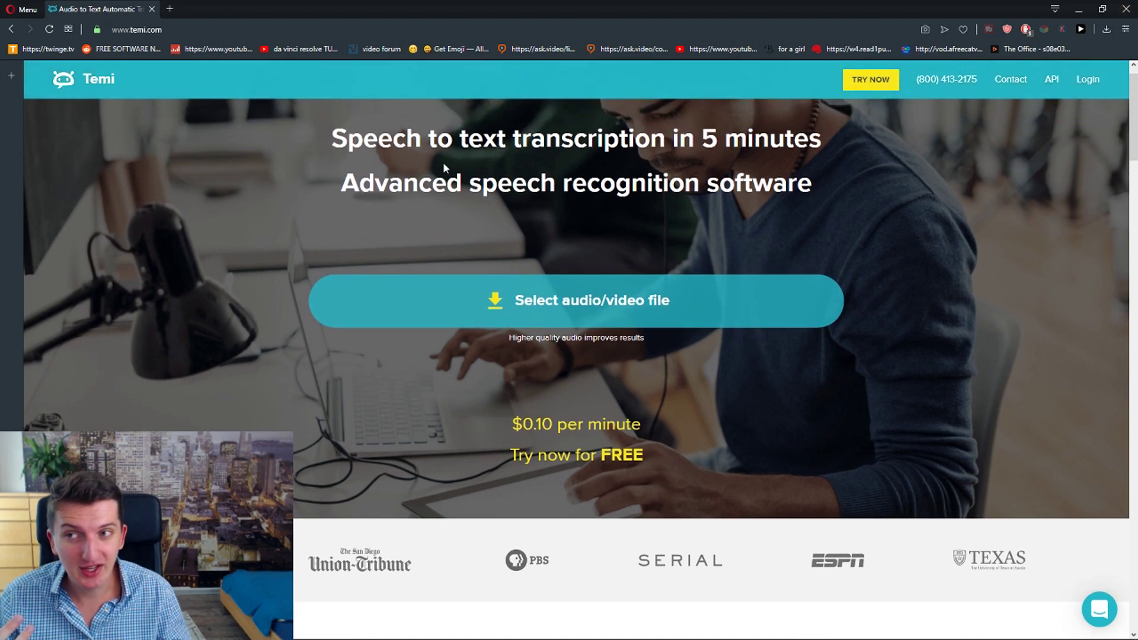
scroll(237, 119, up, 1)
scroll(823, 180, down, 1)
scroll(711, 198, up, 1)
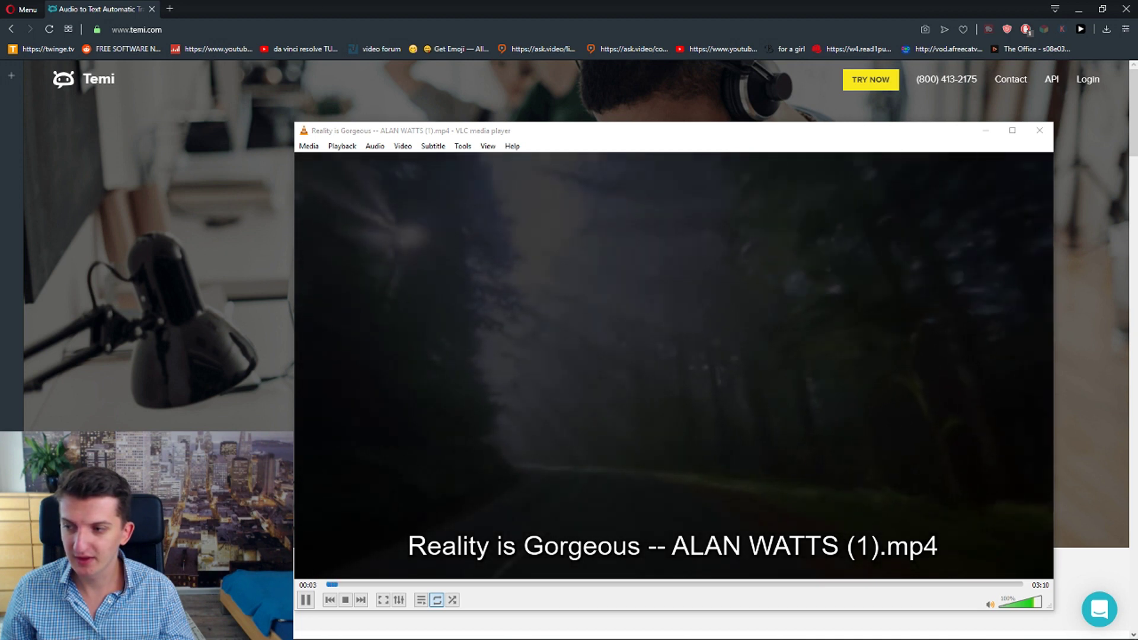
scroll(533, 377, down, 4)
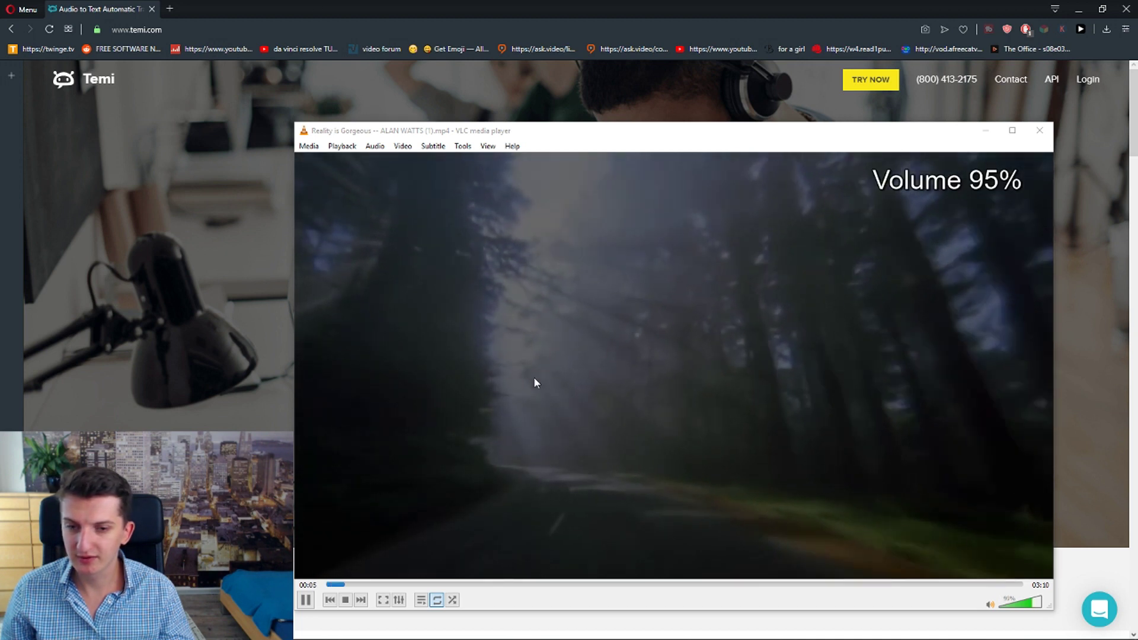
scroll(524, 364, up, 1)
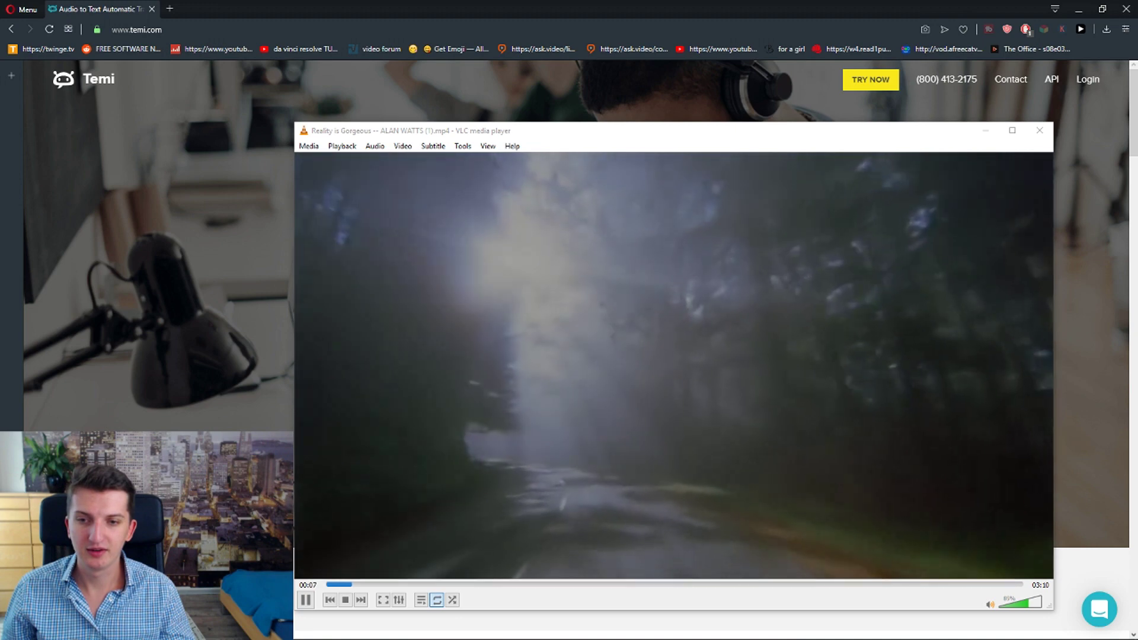
scroll(524, 363, down, 3)
scroll(524, 357, down, 1)
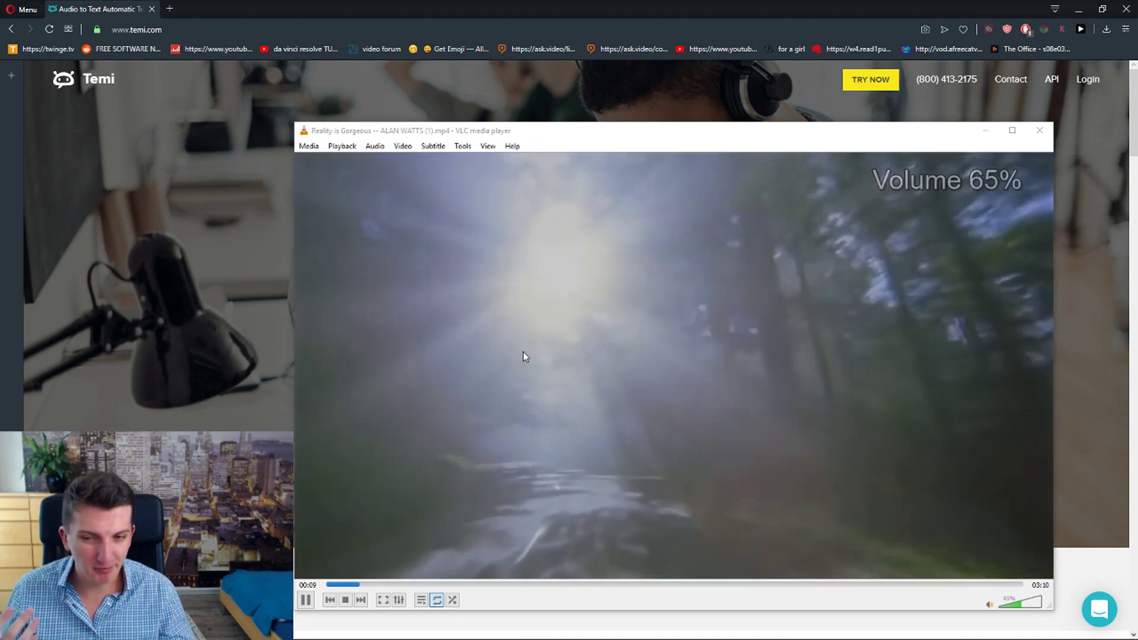
scroll(523, 351, up, 3)
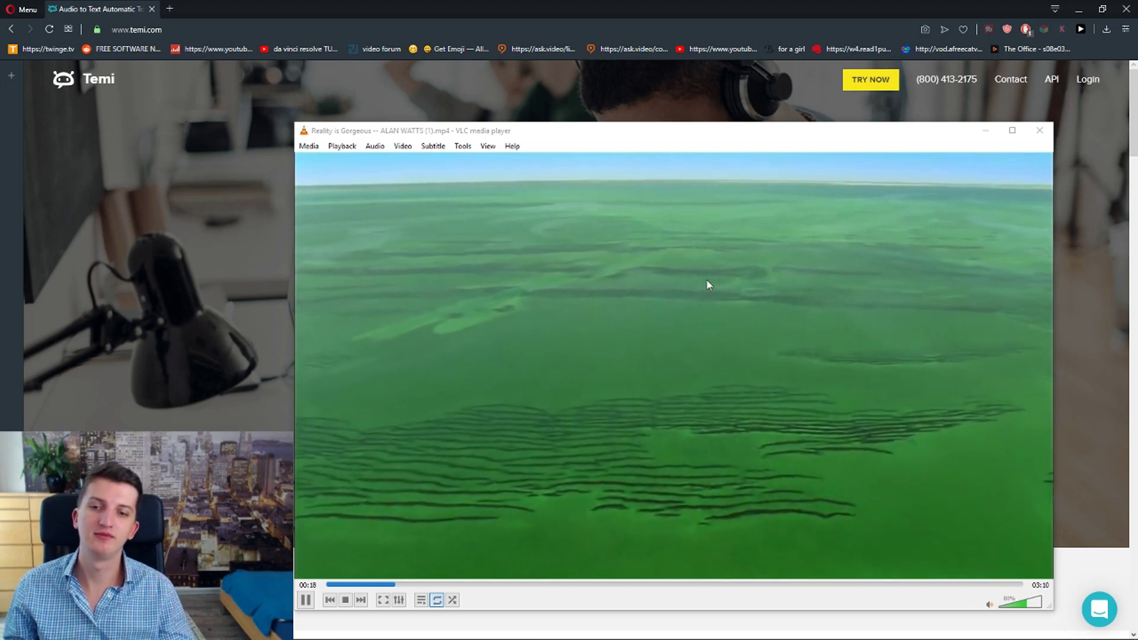
click(305, 600)
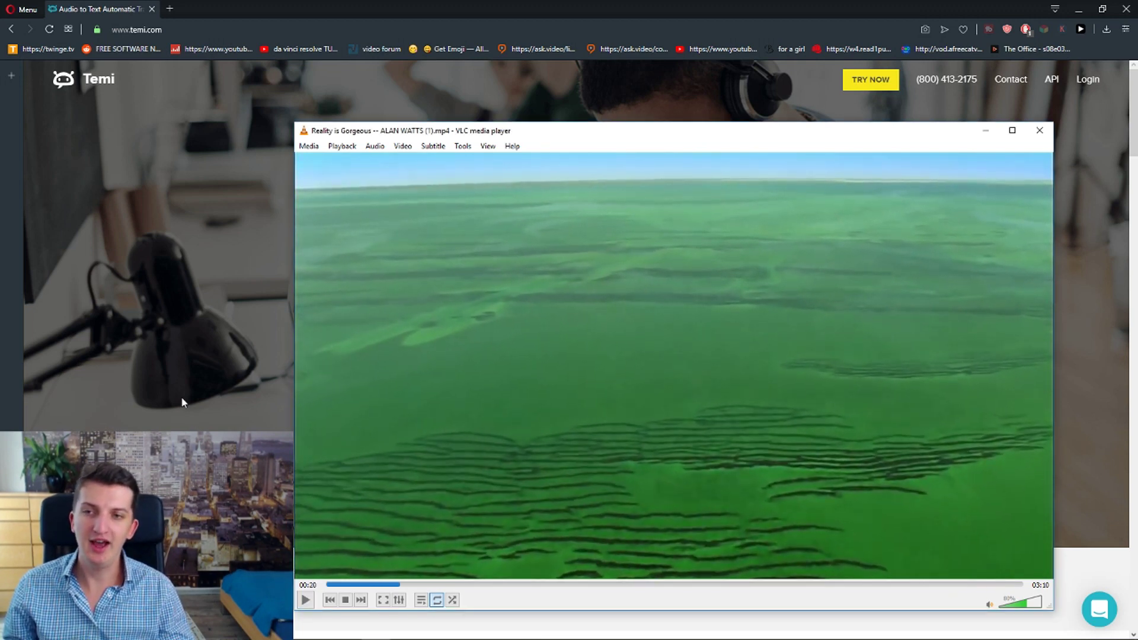
Step: Upload 'Reality is Gorgeous -- ALAN WATTS (1).mp4' from the Downloads folder to Temi
click(201, 383)
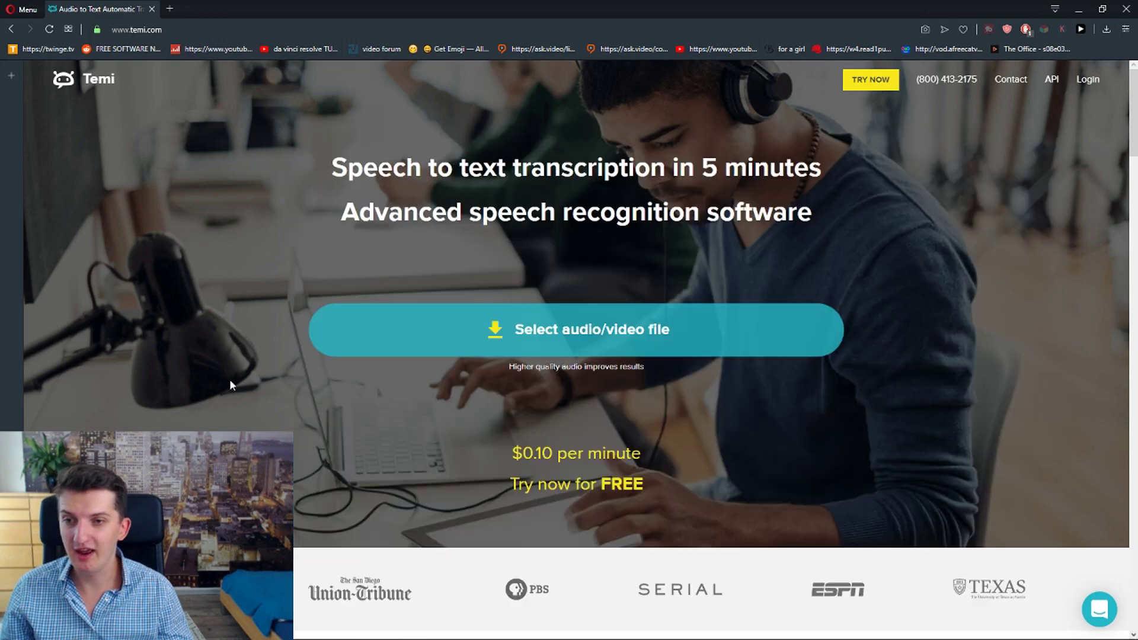
click(491, 324)
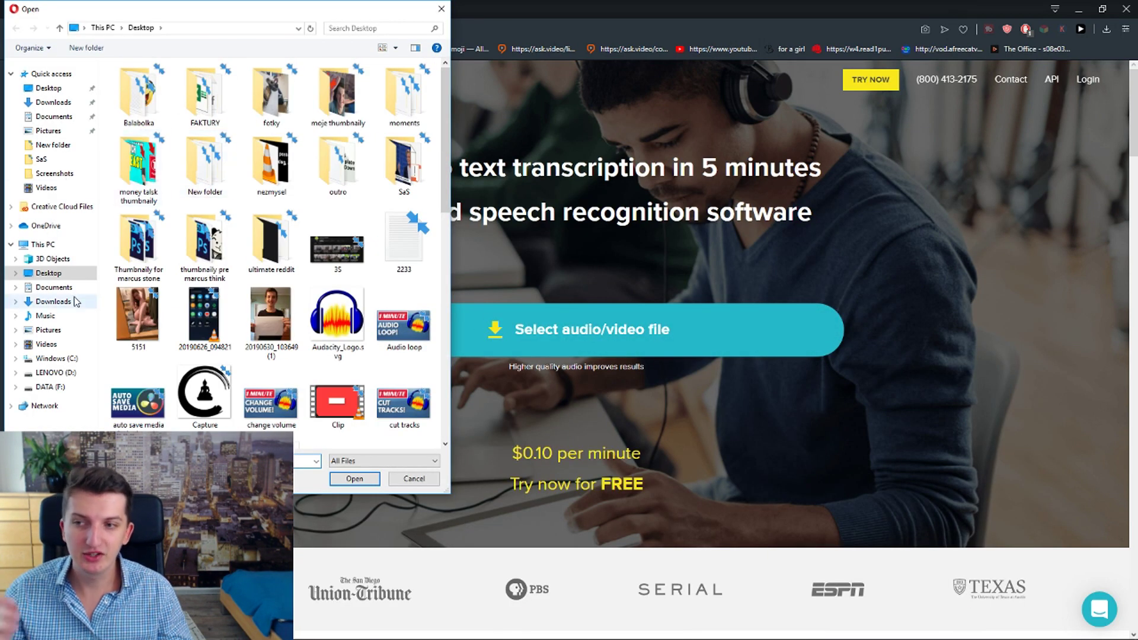
click(53, 301)
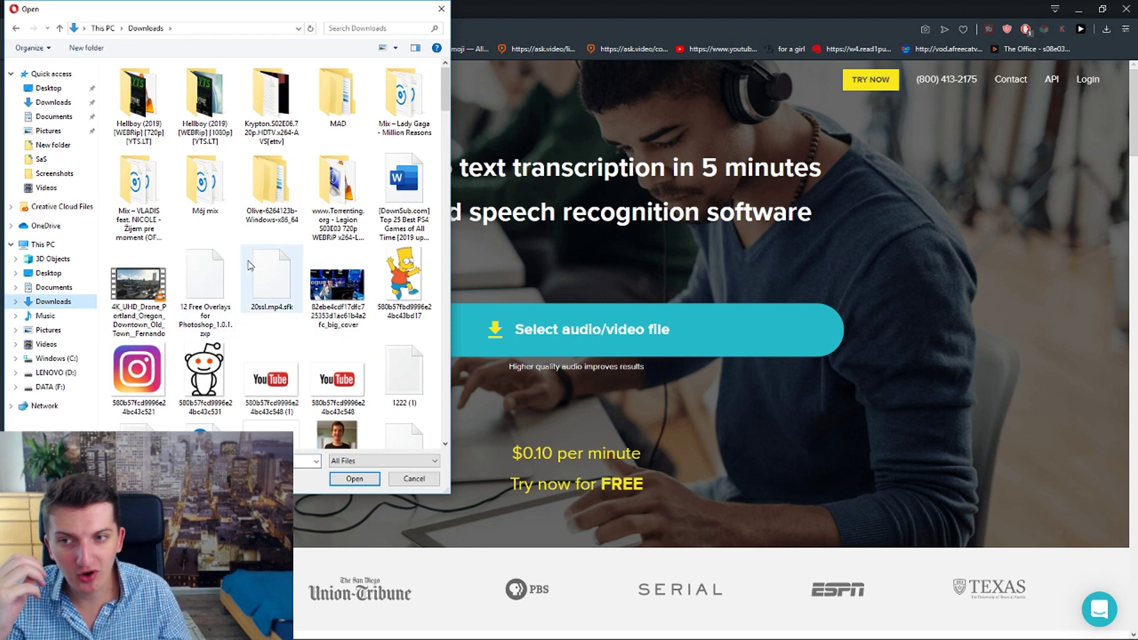
scroll(326, 282, down, 4)
scroll(334, 285, up, 4)
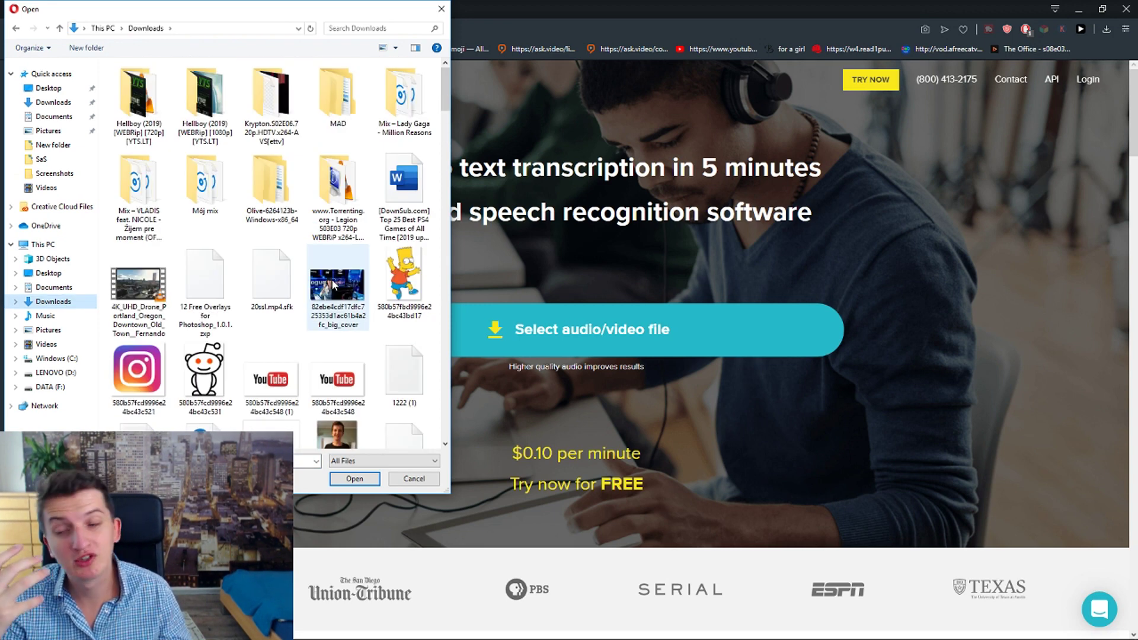
scroll(331, 286, down, 5)
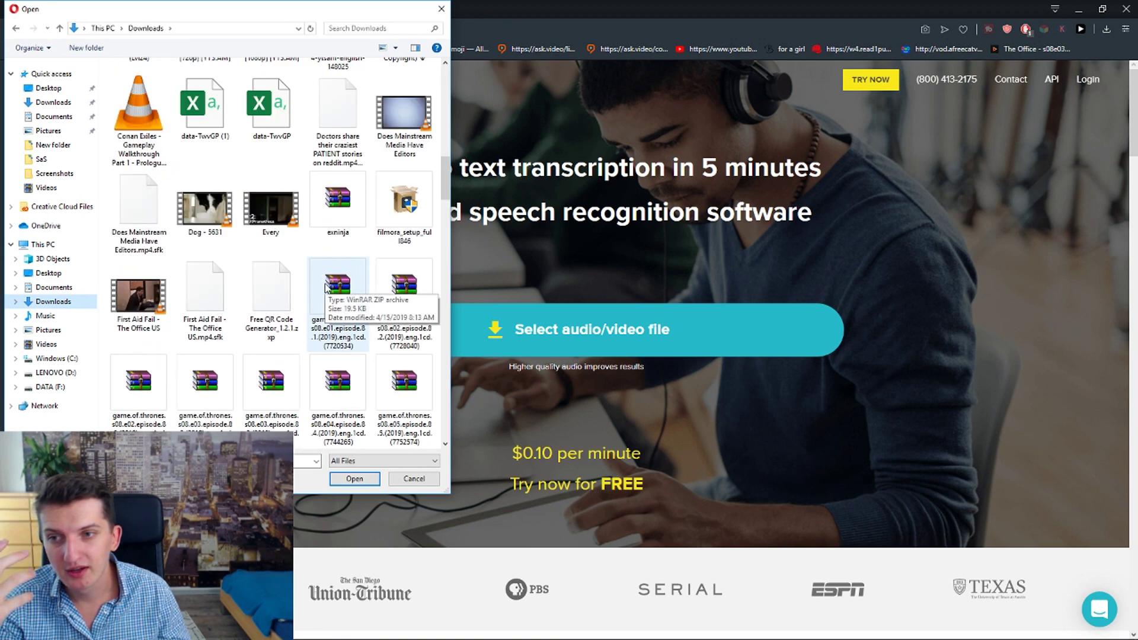
scroll(324, 284, down, 5)
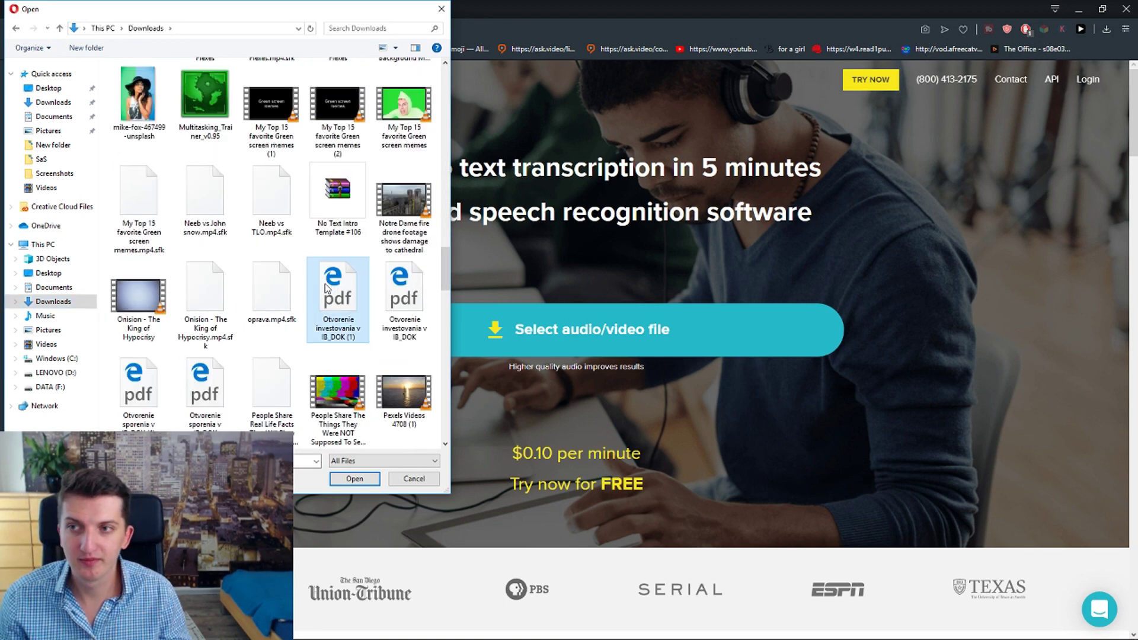
scroll(324, 283, down, 5)
double_click(157, 117)
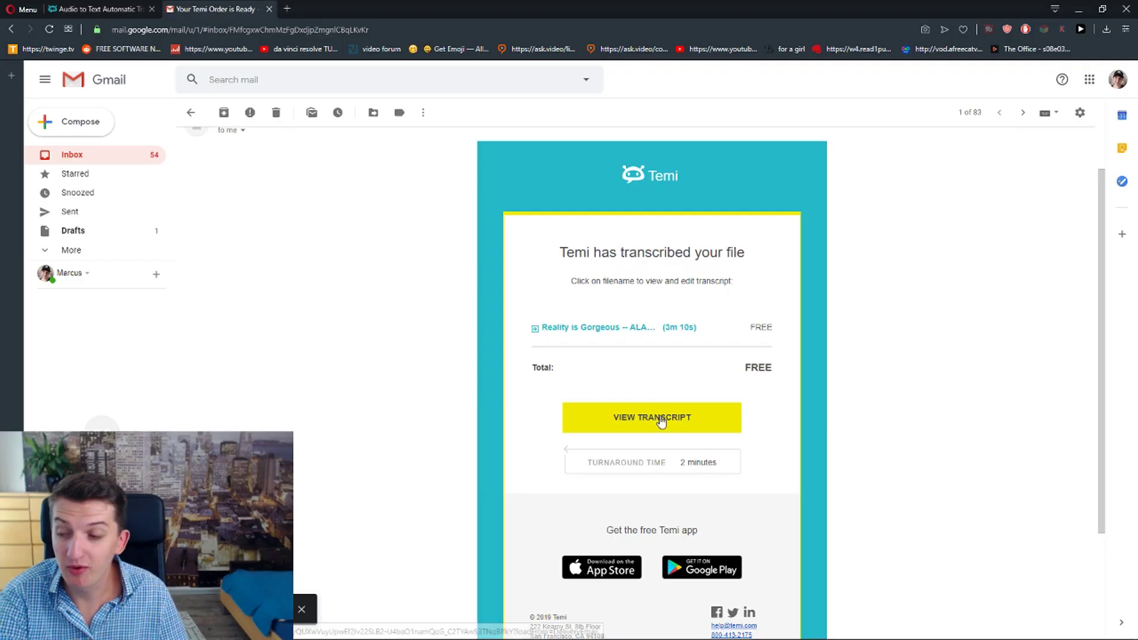
Step: Open the finished transcript from Temi's delivery e-mail via VIEW TRANSCRIPT
scroll(652, 371, down, 1)
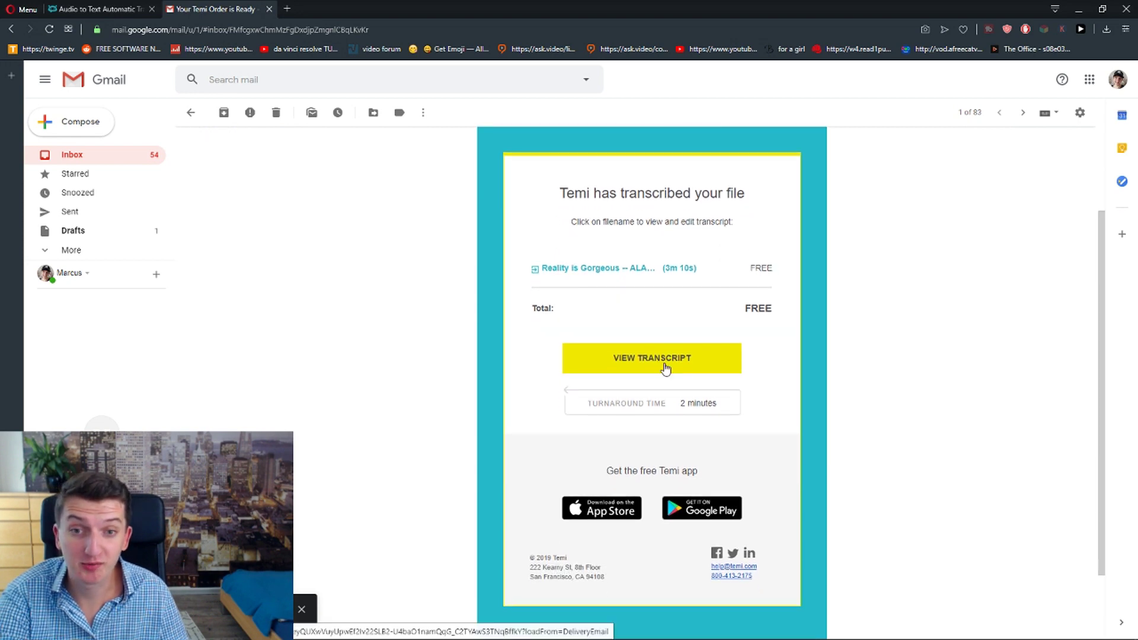
click(666, 368)
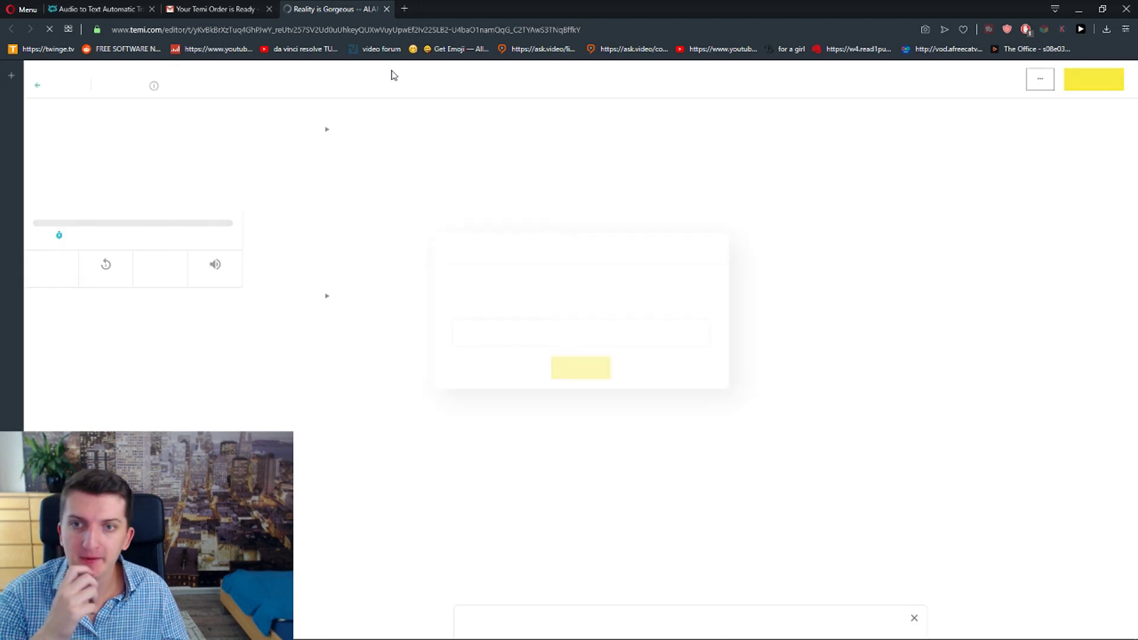
Step: Seek the Alan Watts transcript back to its first word and play it from the start
click(564, 380)
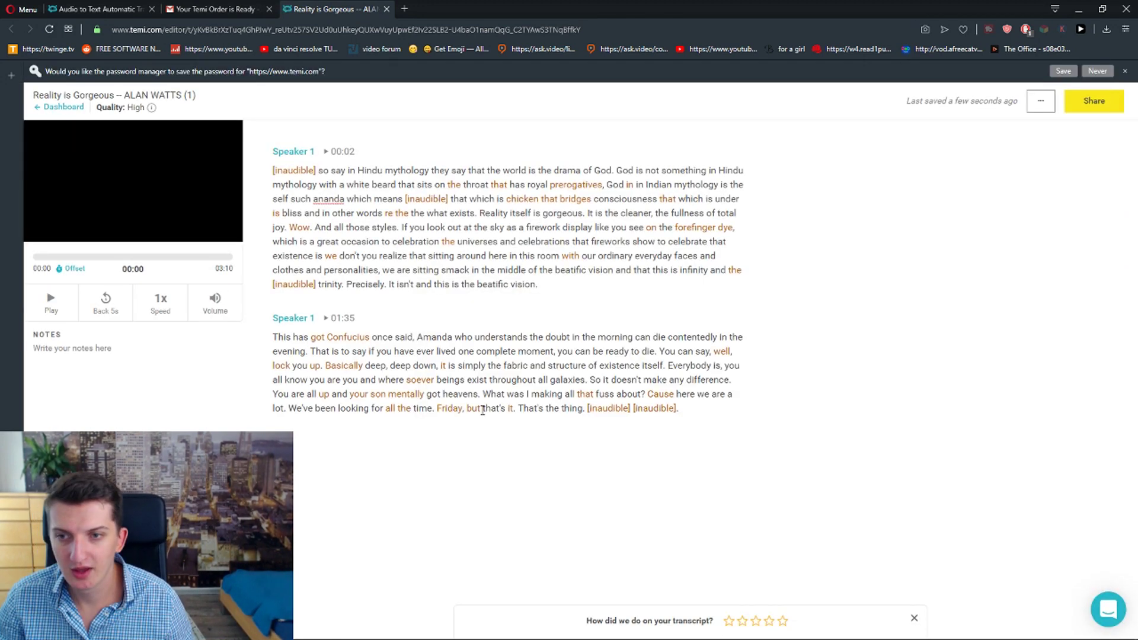
drag(710, 432, 483, 409)
click(446, 408)
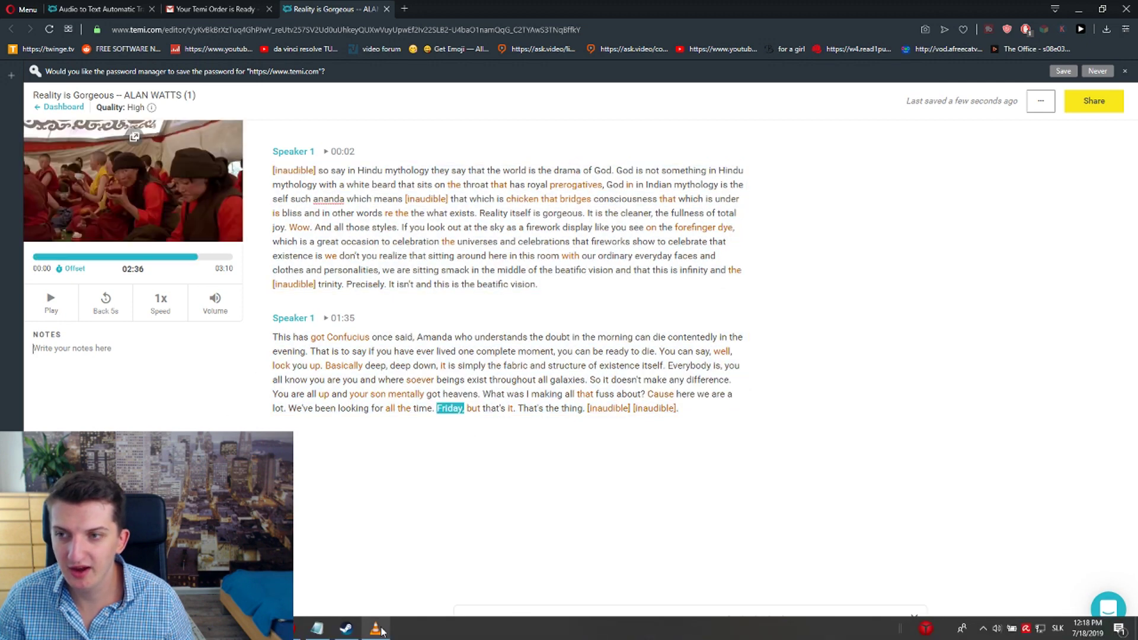
click(36, 258)
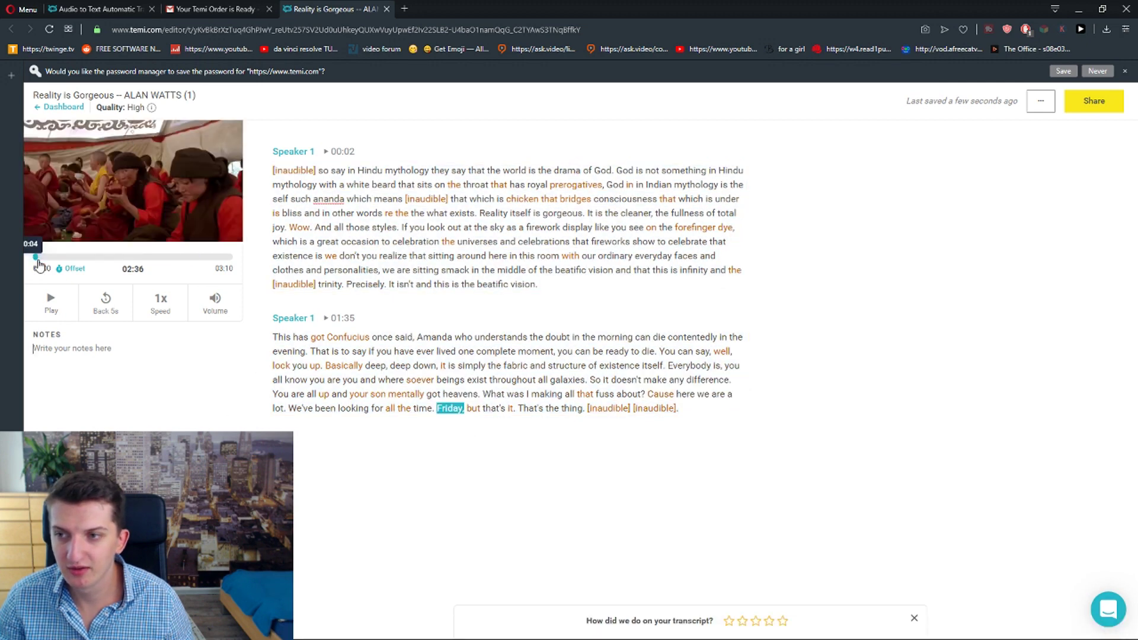
click(51, 304)
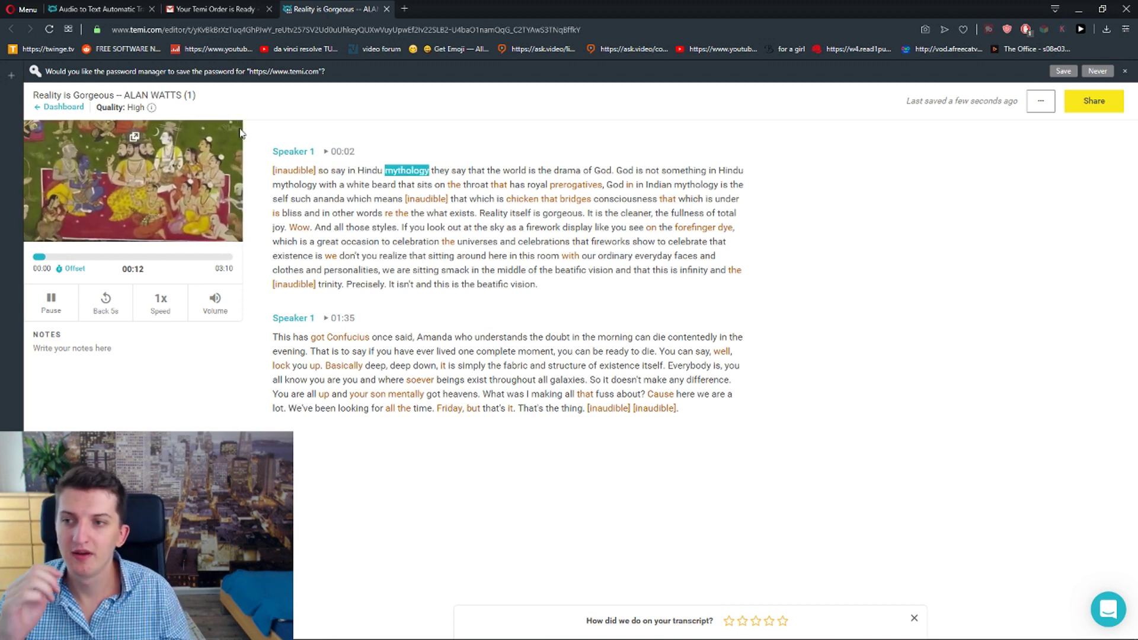
Step: Pause playback and replace the misheard word 'throat' with 'throne' in the first paragraph
scroll(240, 133, down, 1)
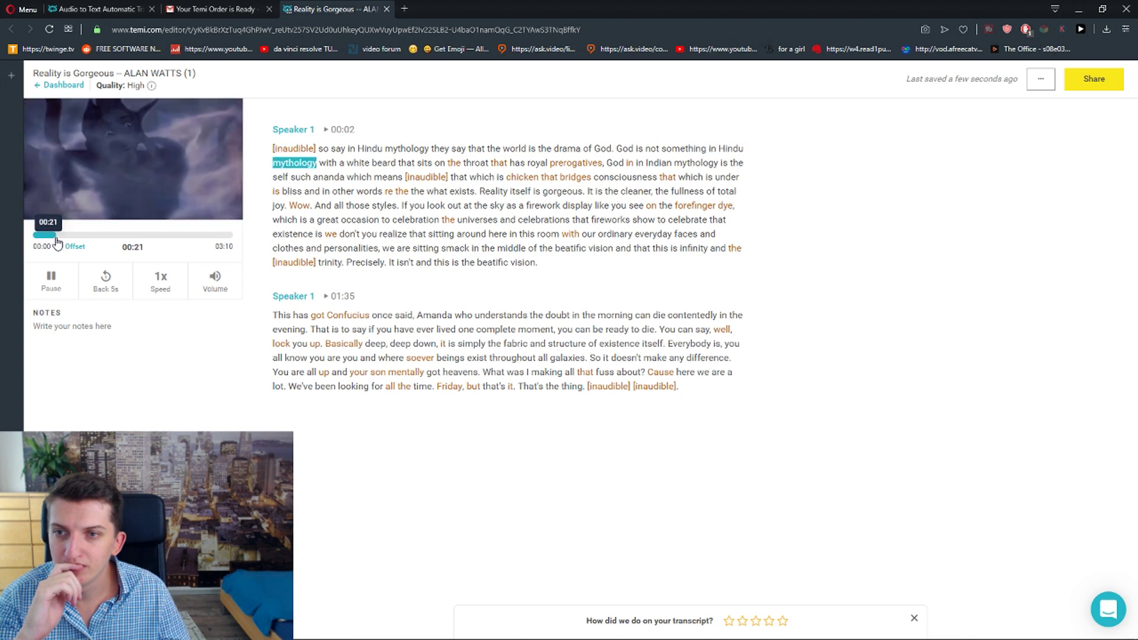
drag(362, 162, 528, 162)
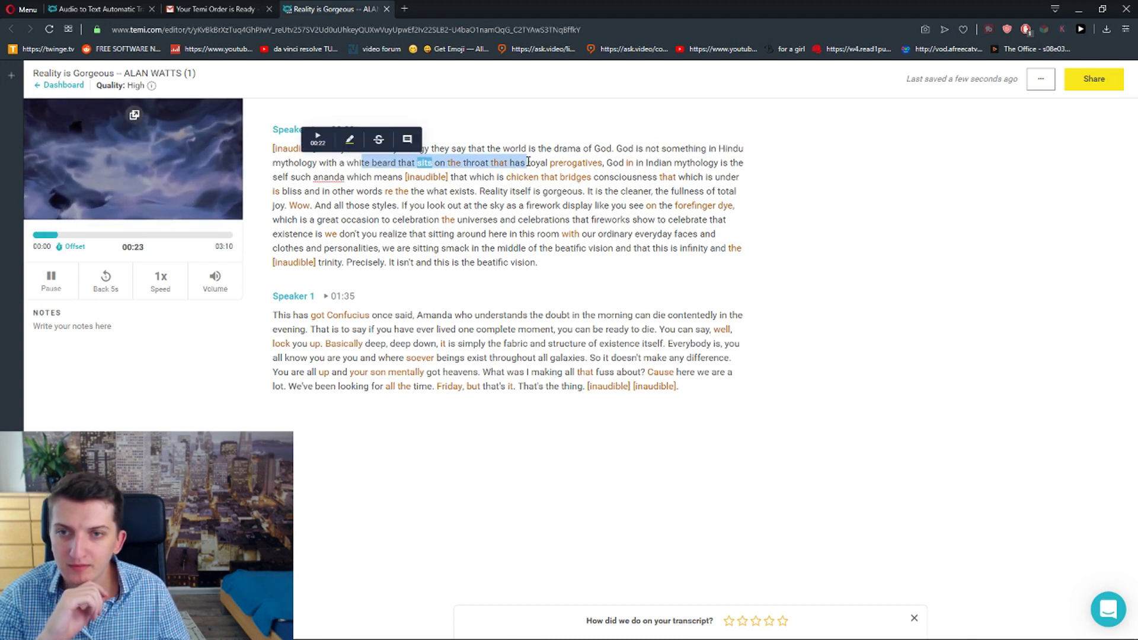
click(482, 163)
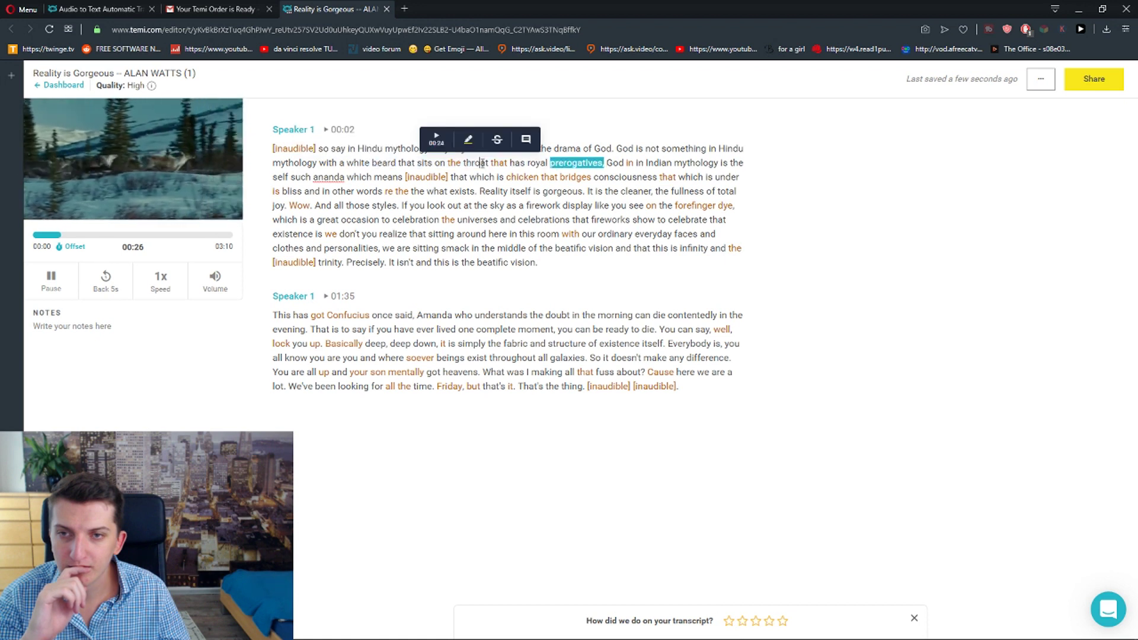
click(51, 280)
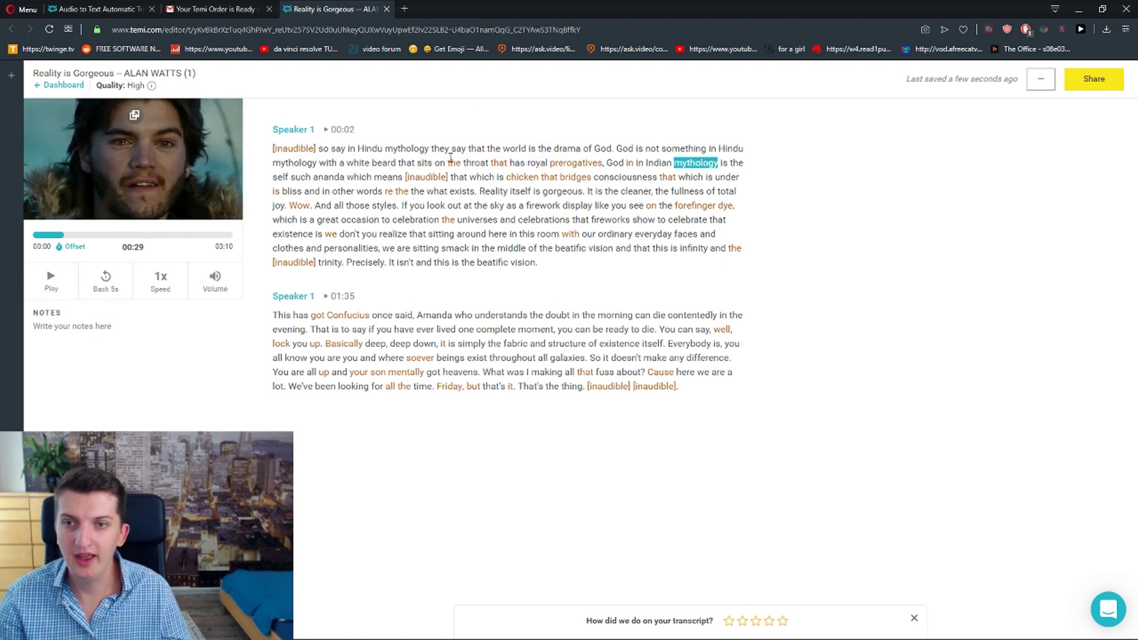
double_click(475, 163)
text(throne)
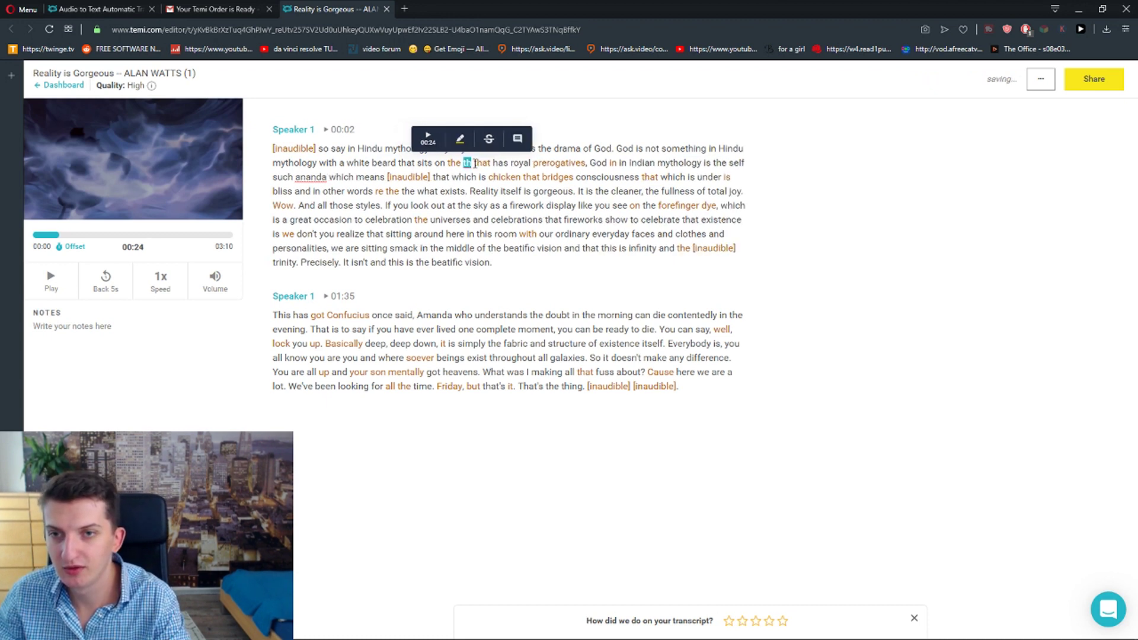
Step: Select the word 'God' in the first paragraph and resume playback
click(544, 246)
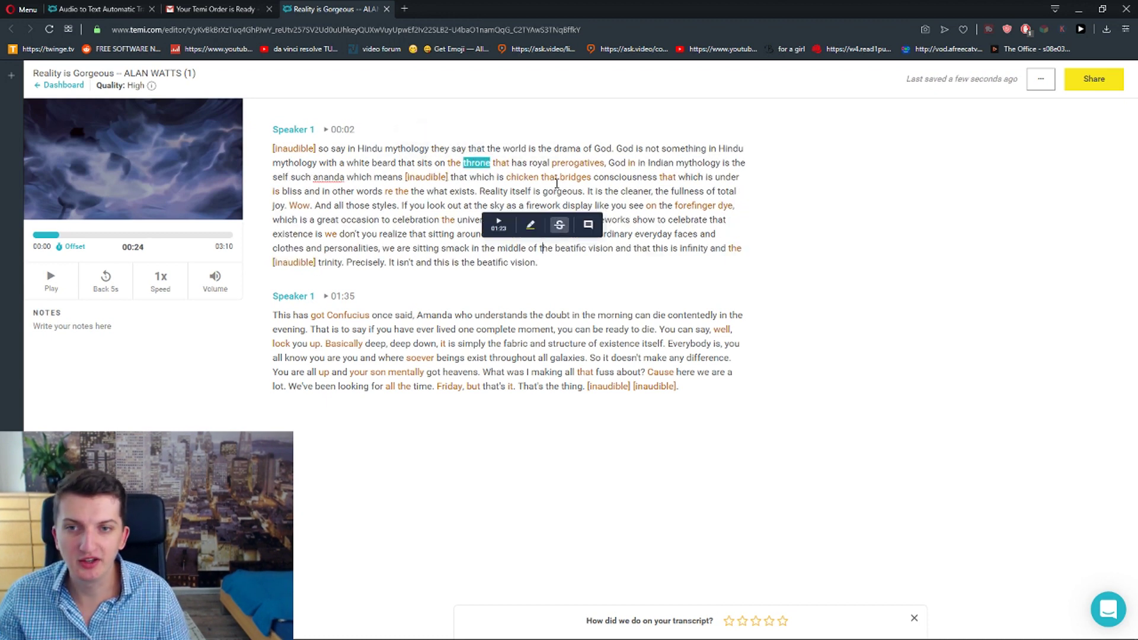
click(568, 176)
click(717, 191)
double_click(617, 162)
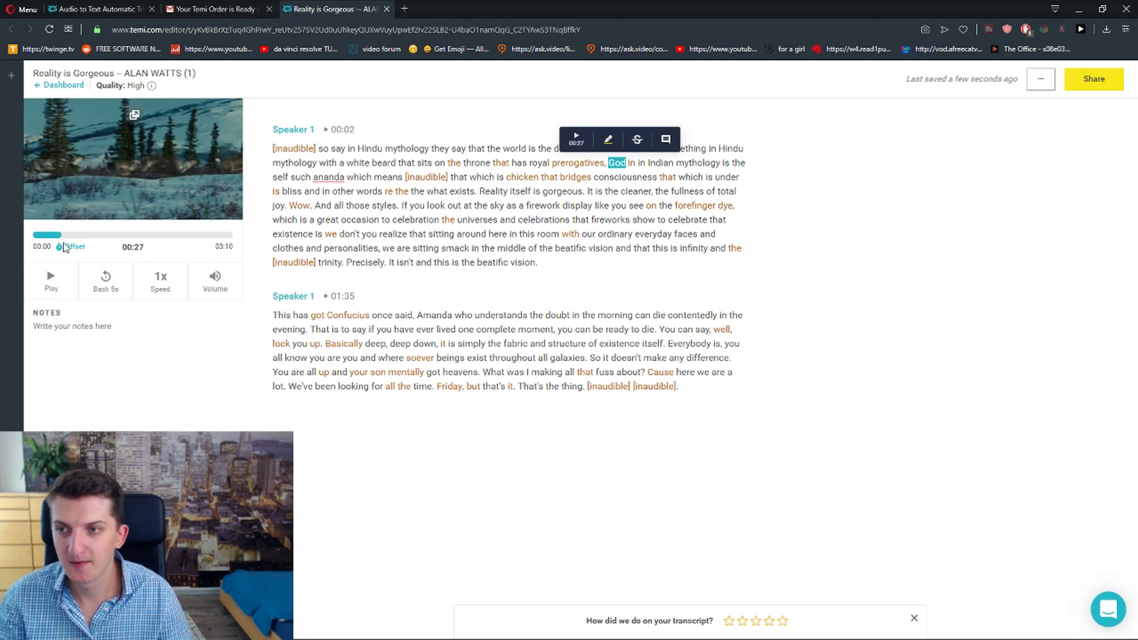
click(51, 279)
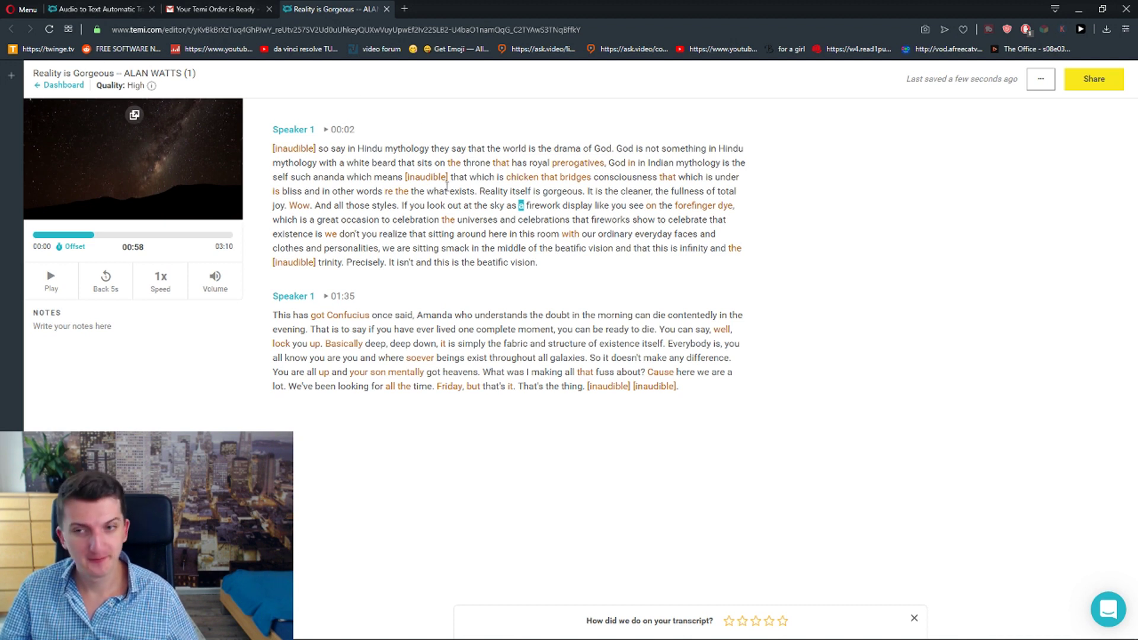
Step: Change 'those styles' to 'those Stars', then jump playback to the second section at 01:35
click(356, 231)
key(Up)
key(Up)
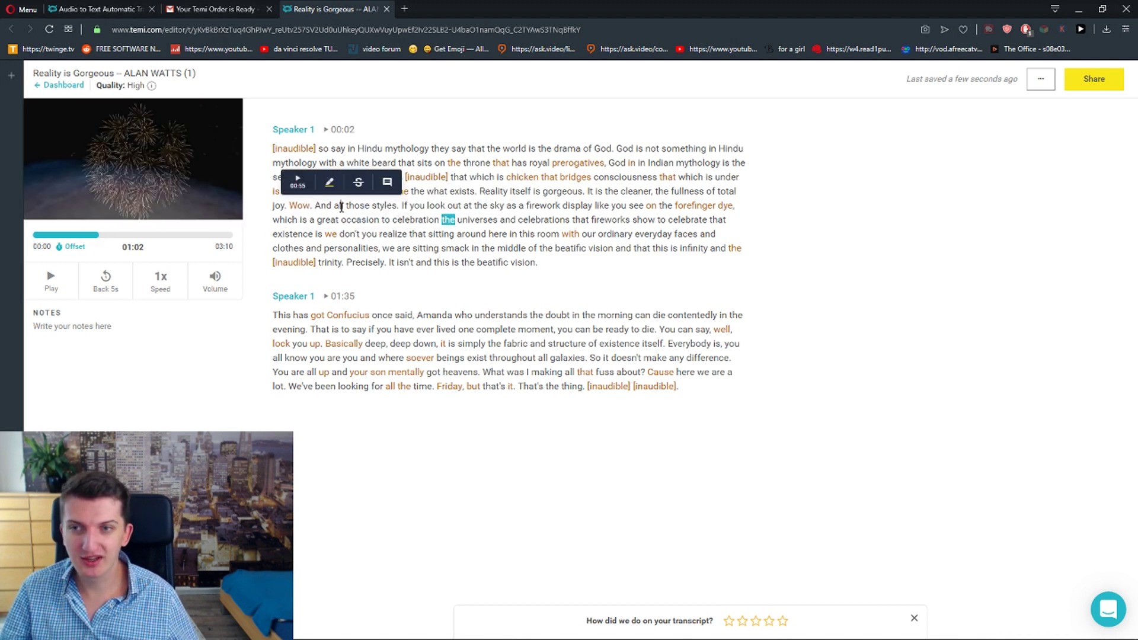
click(292, 221)
click(382, 205)
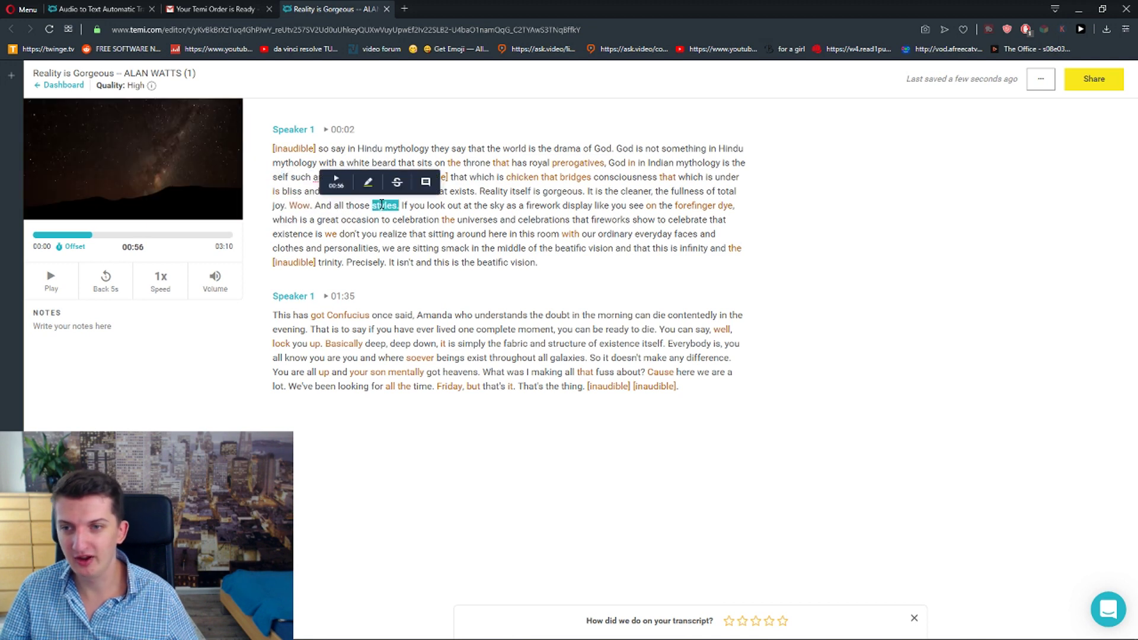
text(Starts)
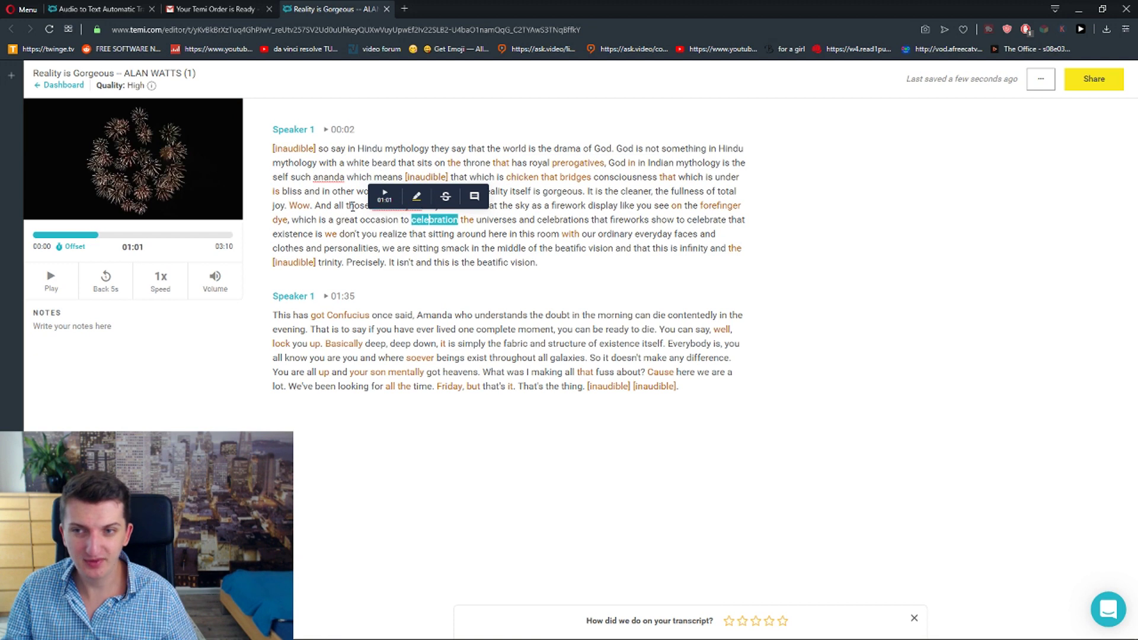
key(ctrl+Left)
key(ctrl+Left)
drag(421, 205, 379, 202)
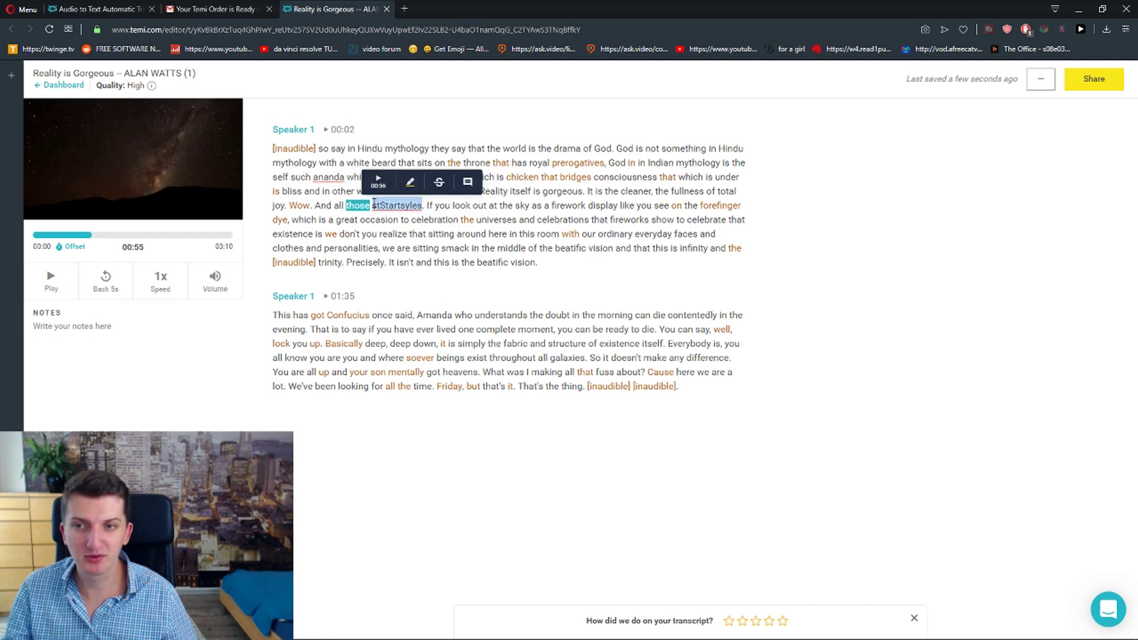
text(Stars)
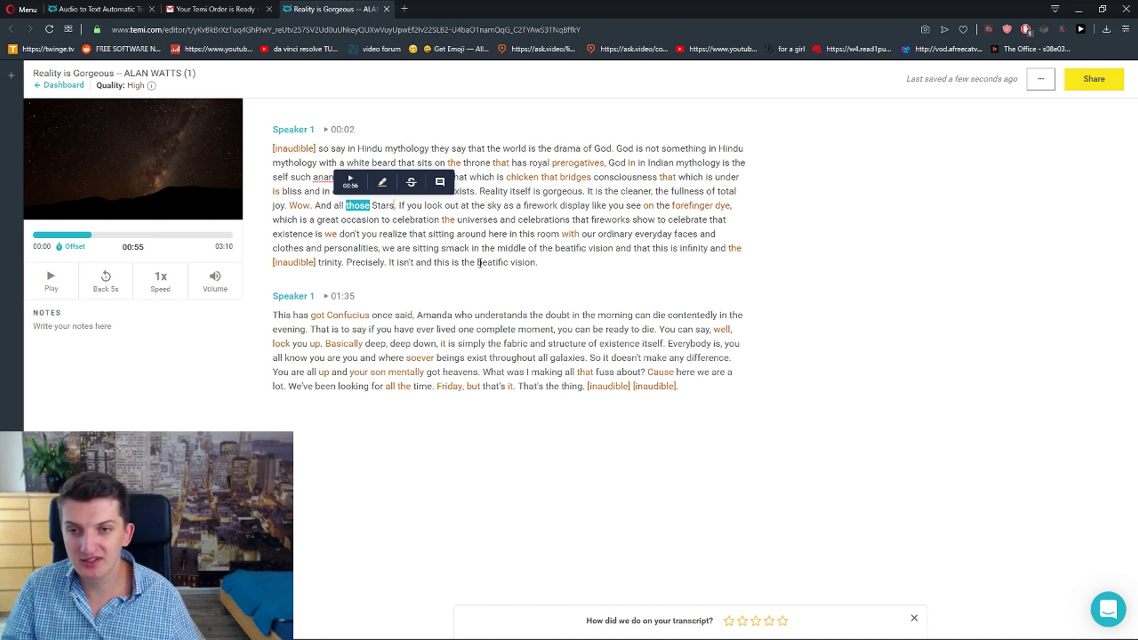
click(549, 273)
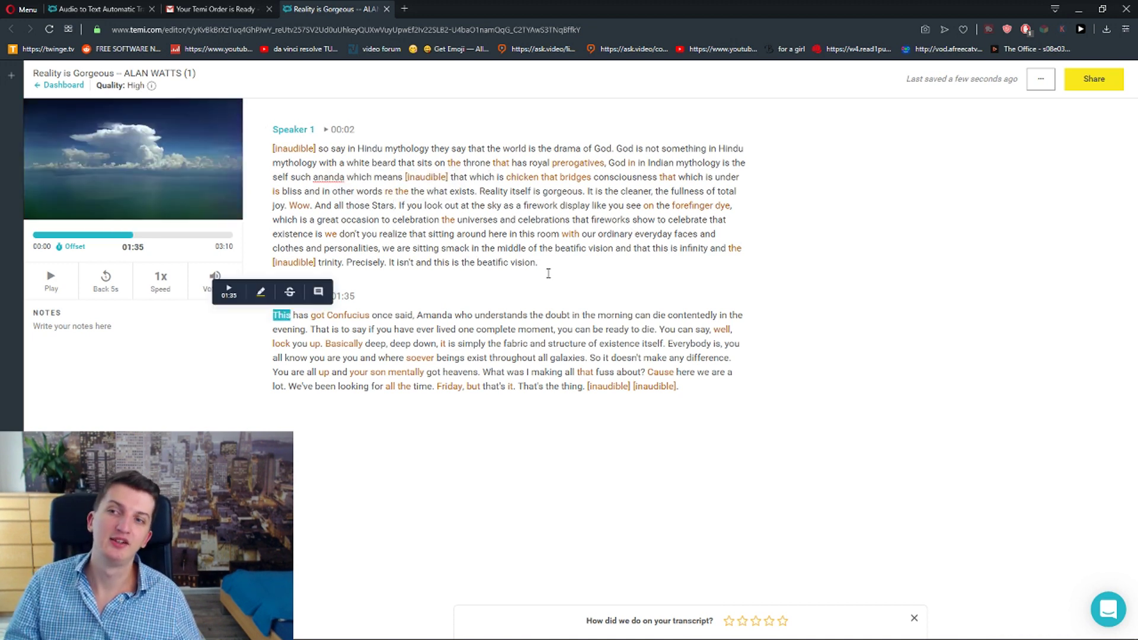